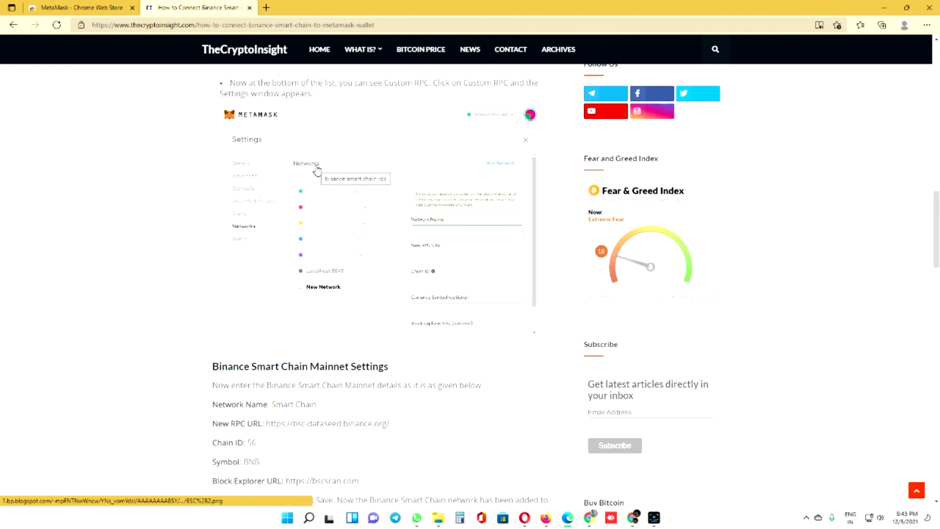
# Add the MetaMask extension to Edge from the Chrome Web Store and open its welcome page.
pyautogui.click(84, 9)
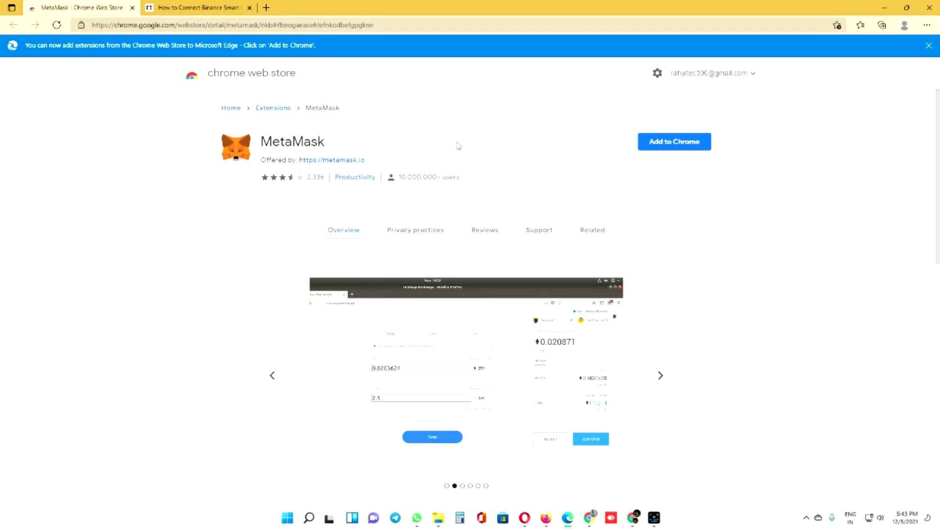
pyautogui.click(668, 142)
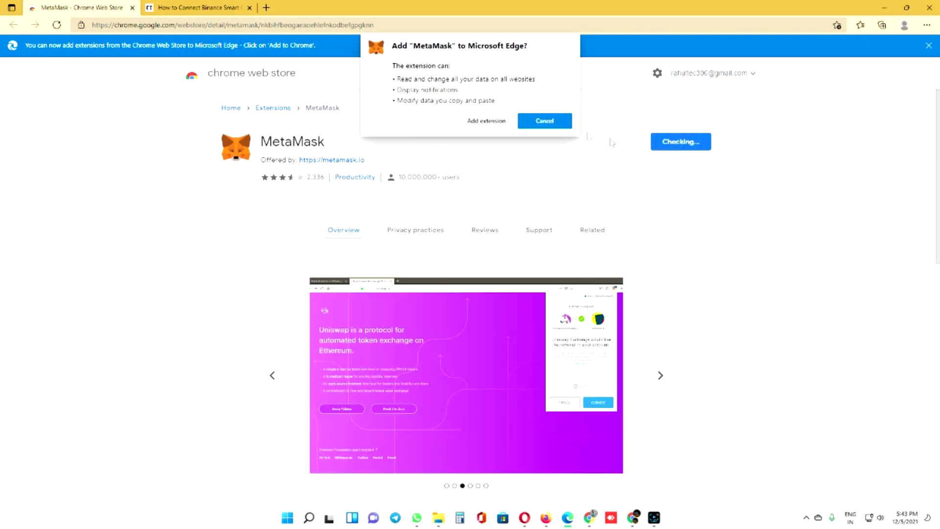
pyautogui.click(486, 121)
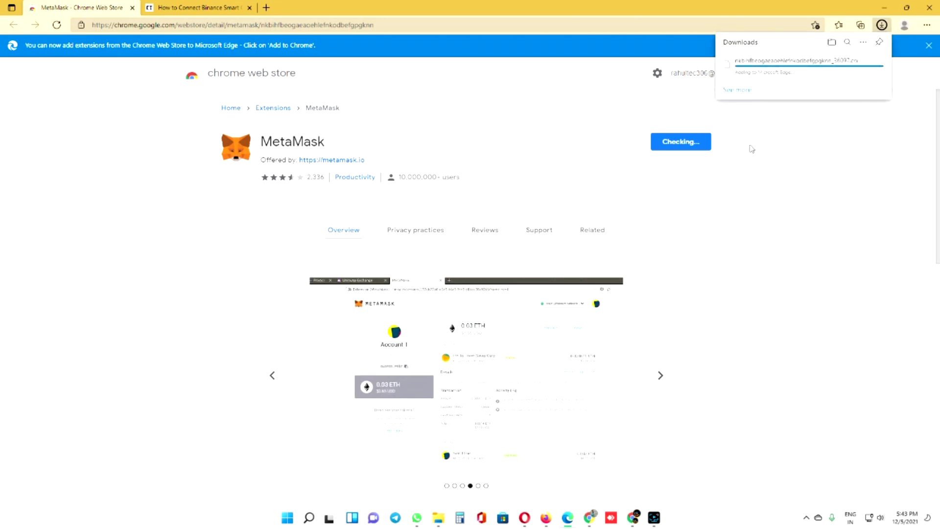
pyautogui.click(777, 146)
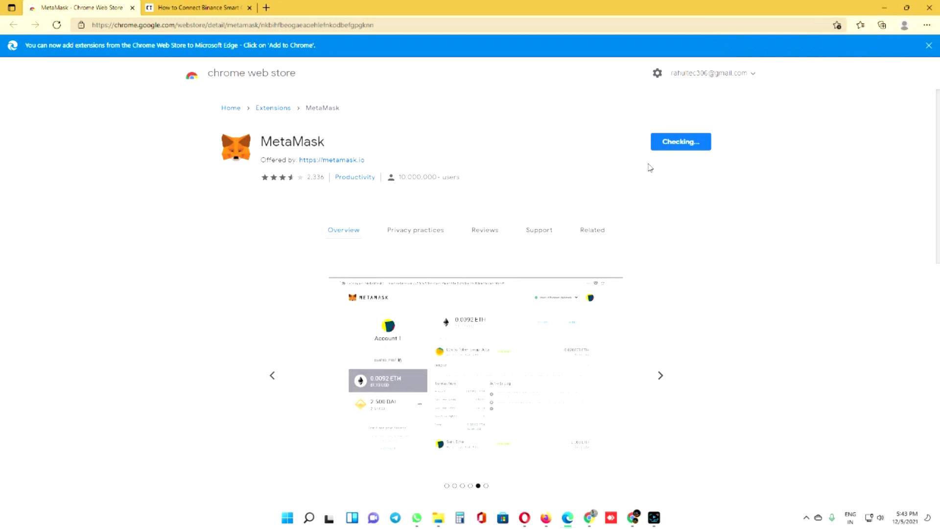
pyautogui.click(505, 122)
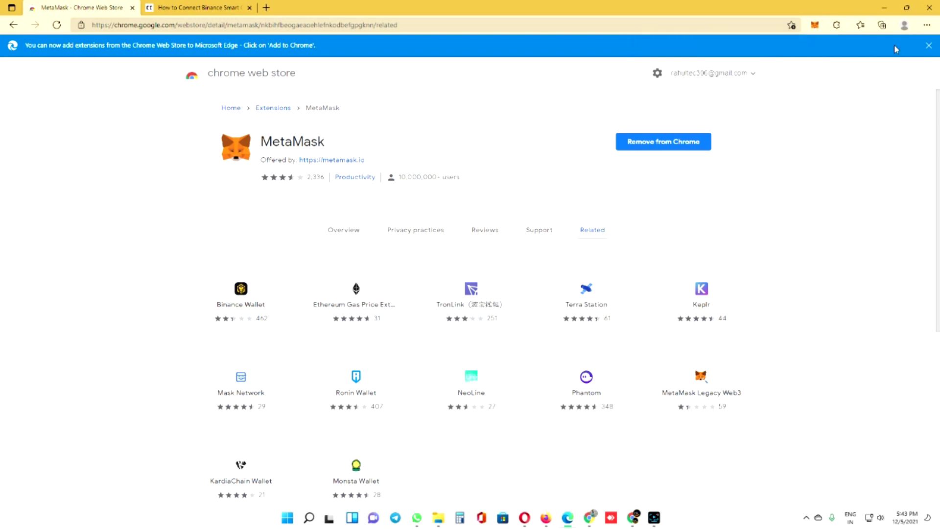
pyautogui.click(813, 27)
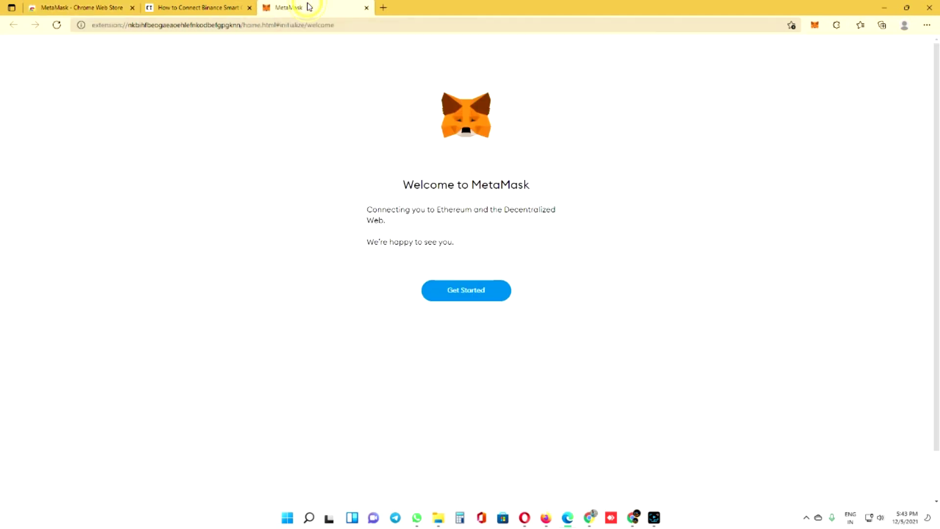
# Begin new-wallet setup in MetaMask and agree to the usage-data opt-in.
pyautogui.click(172, 9)
pyautogui.click(288, 8)
pyautogui.click(477, 293)
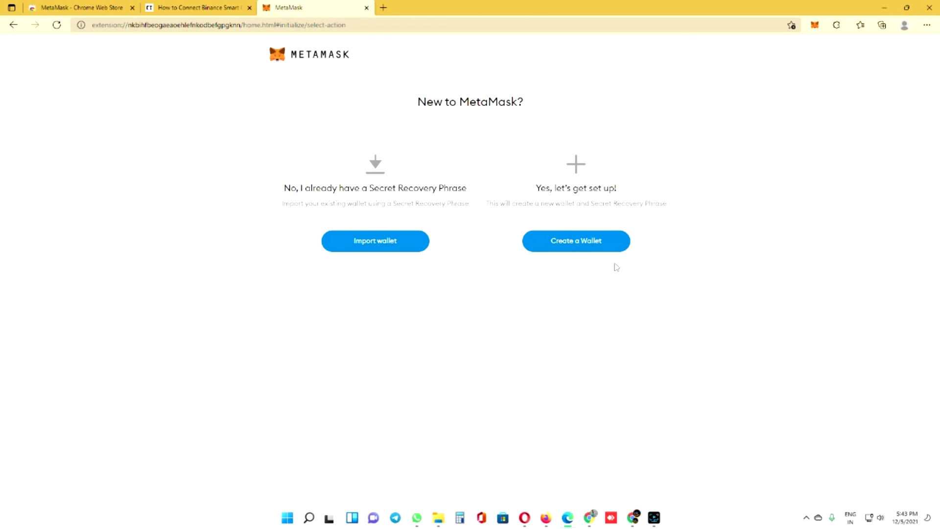
pyautogui.click(586, 244)
pyautogui.click(443, 314)
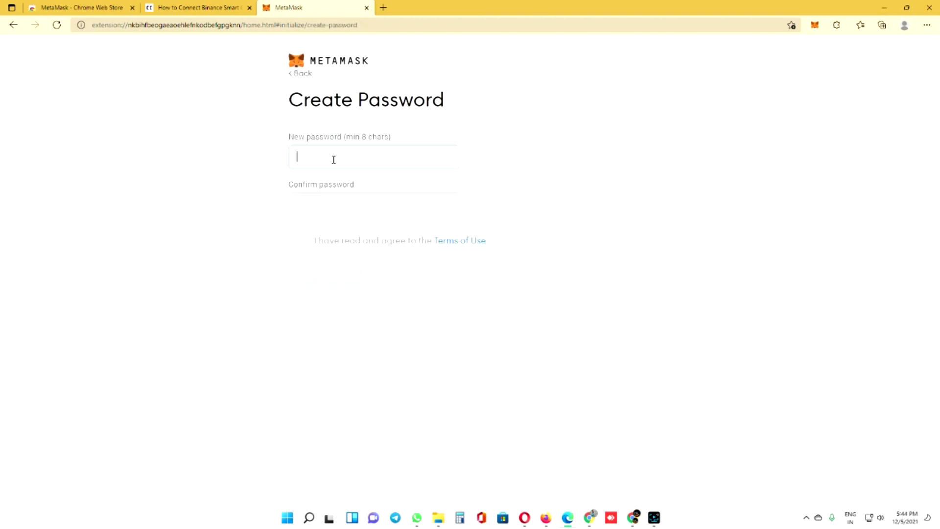
# Enter and confirm the new wallet password, accept the Terms of Use, and create the wallet.
pyautogui.write('********')
pyautogui.press('Tab')
pyautogui.write('**')
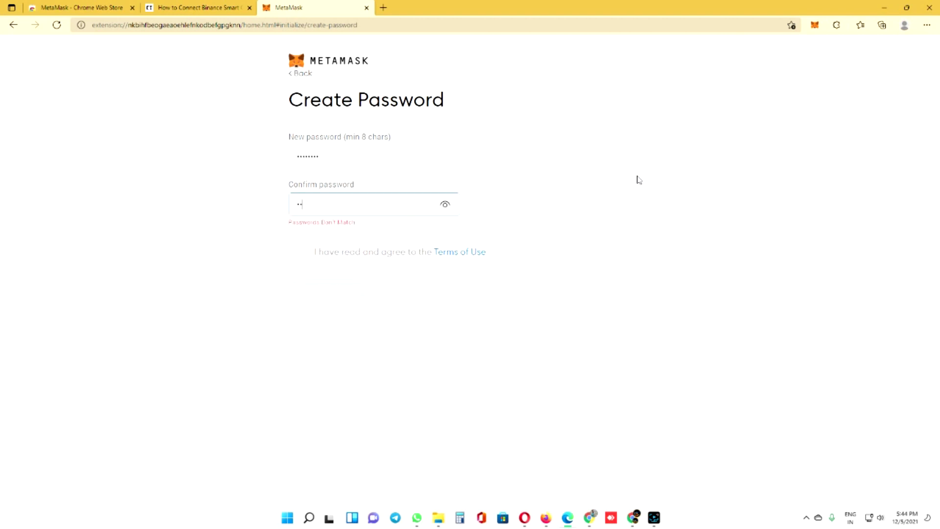
pyautogui.write('******')
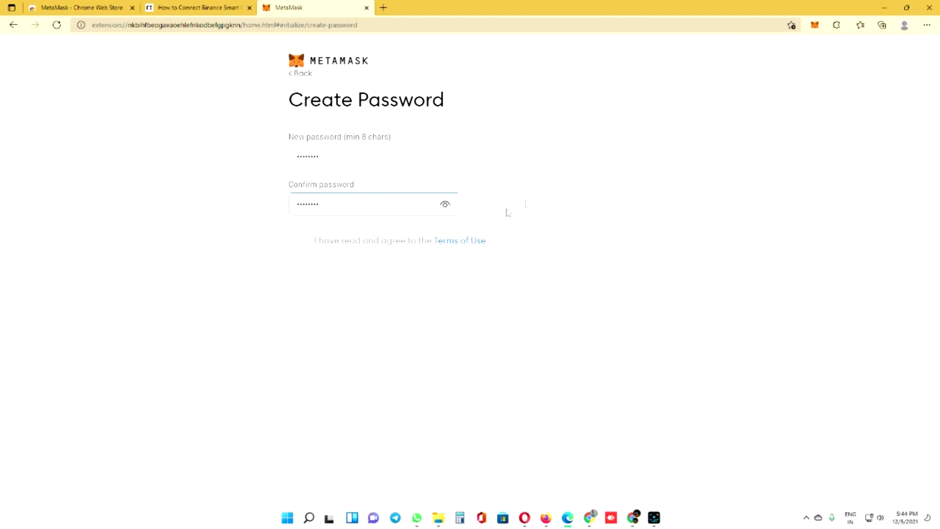
pyautogui.click(287, 240)
pyautogui.click(322, 273)
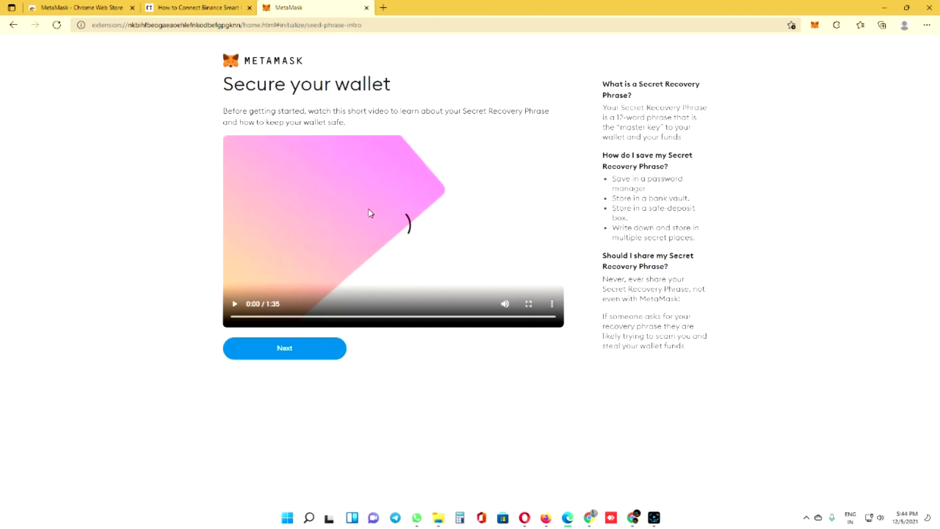
# Reveal the twelve-word Secret Recovery Phrase, copy it, and minimize the browser to the desktop.
pyautogui.click(304, 349)
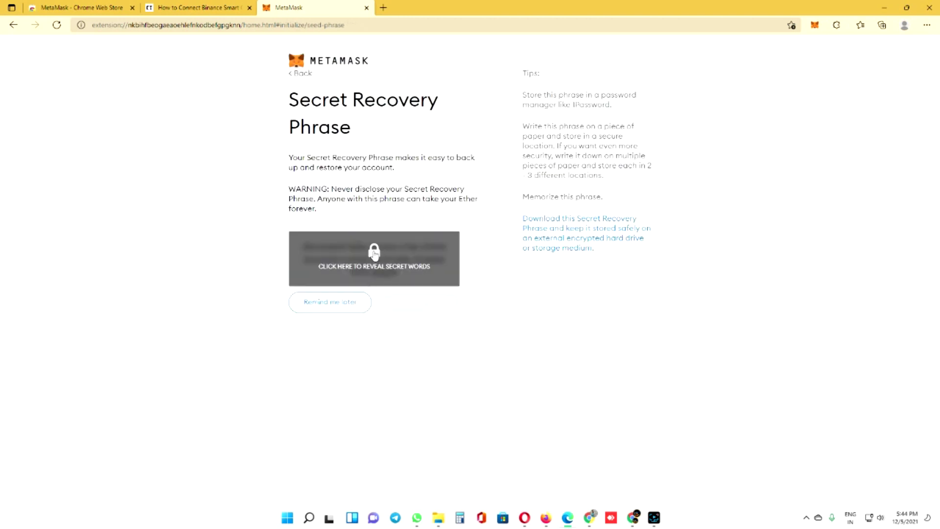
pyautogui.click(380, 256)
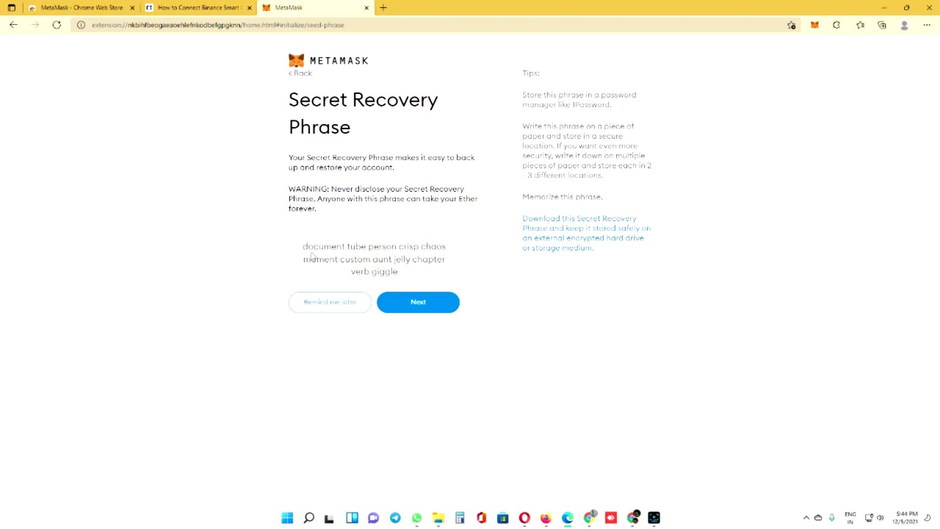
pyautogui.moveTo(302, 249); pyautogui.dragTo(398, 274)
pyautogui.rightClick(398, 277)
pyautogui.click(404, 281)
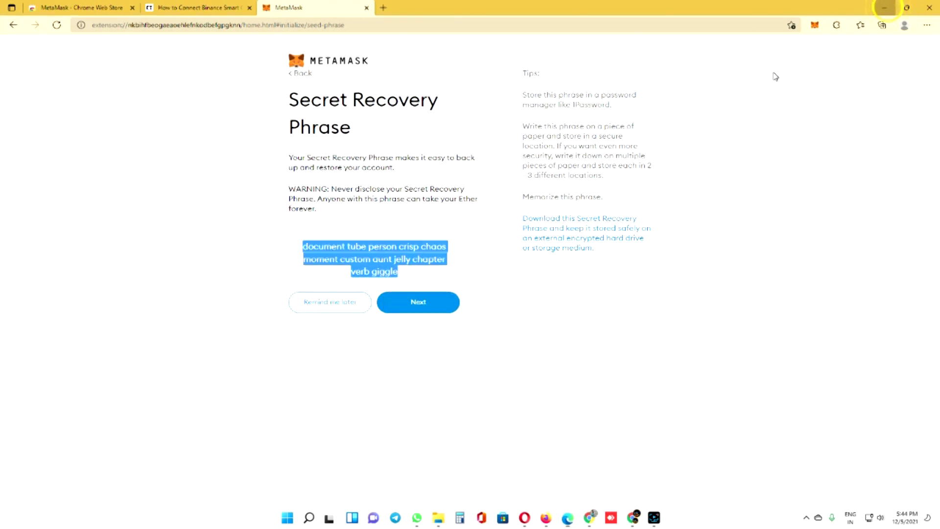
pyautogui.click(884, 7)
pyautogui.rightClick(171, 92)
# Create a desktop text file named fake, put the recovery phrase in it, and save it.
pyautogui.click(237, 169)
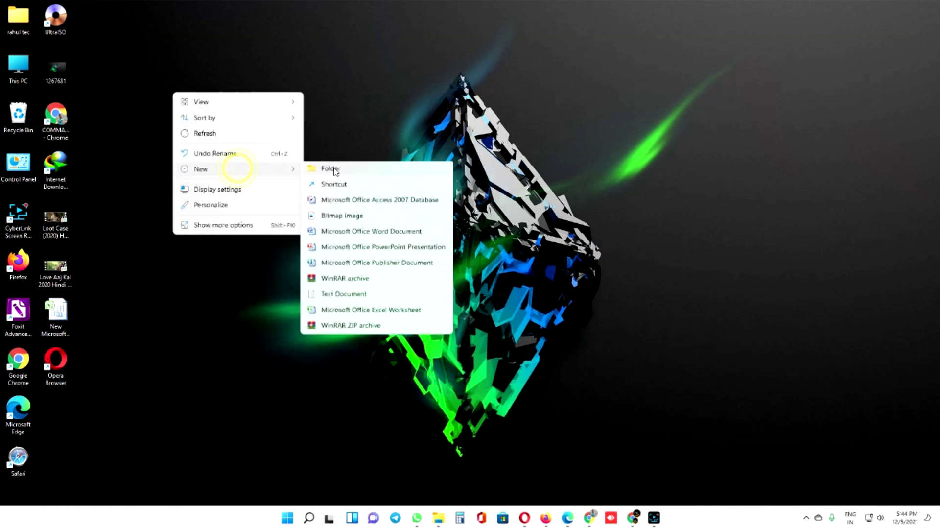
pyautogui.click(344, 296)
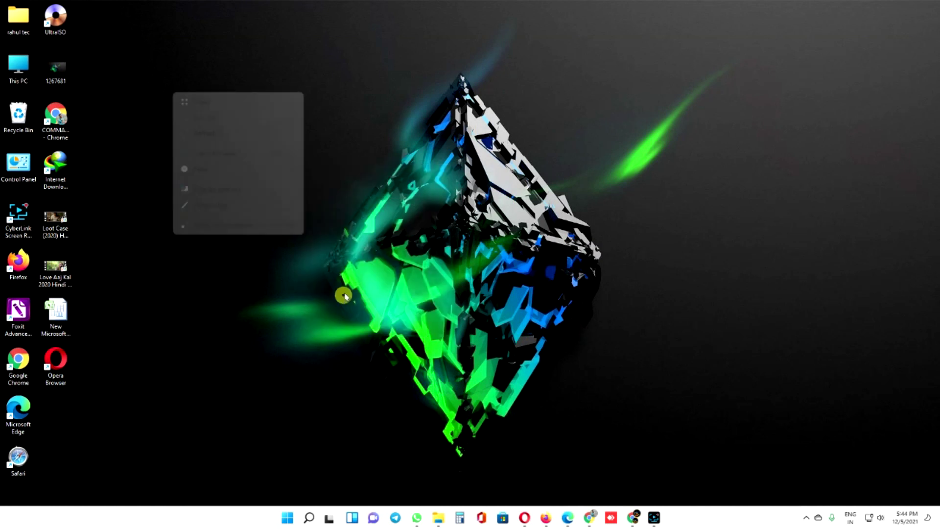
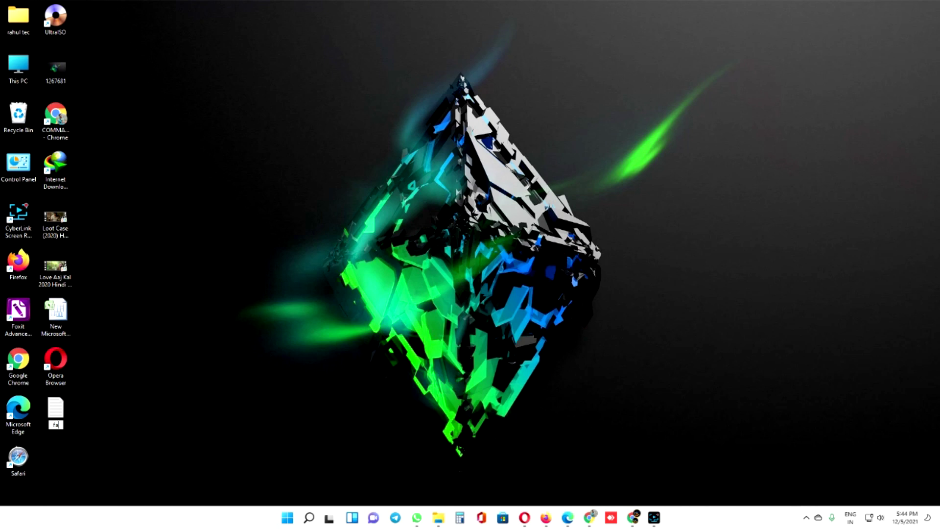
pyautogui.press('Return')
pyautogui.press('Return')
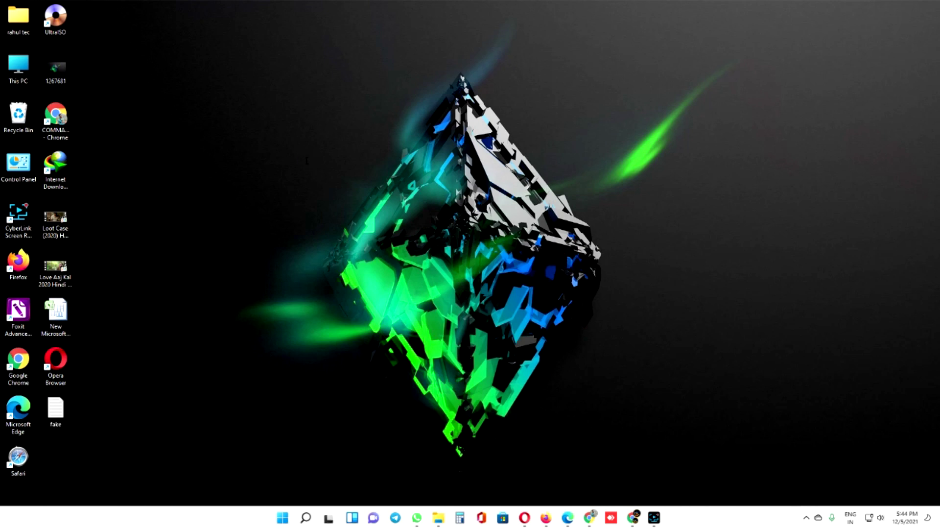
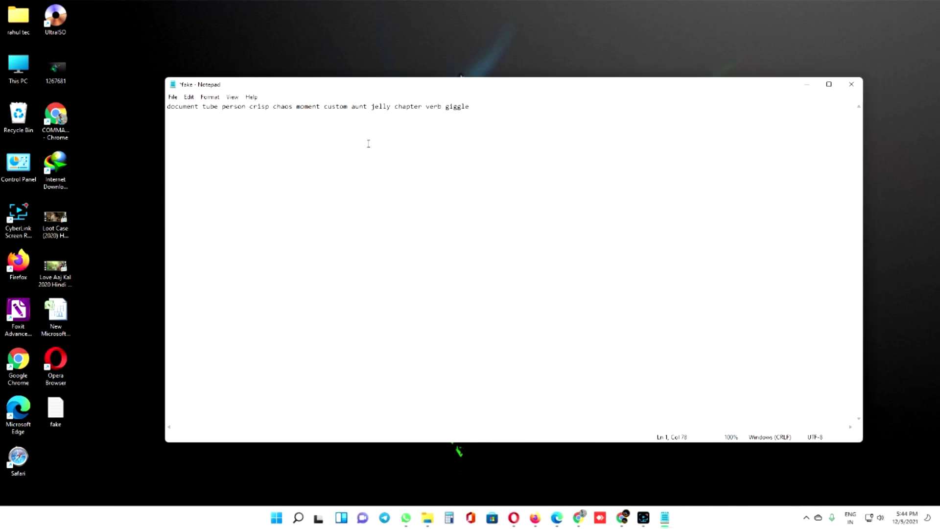
pyautogui.click(851, 84)
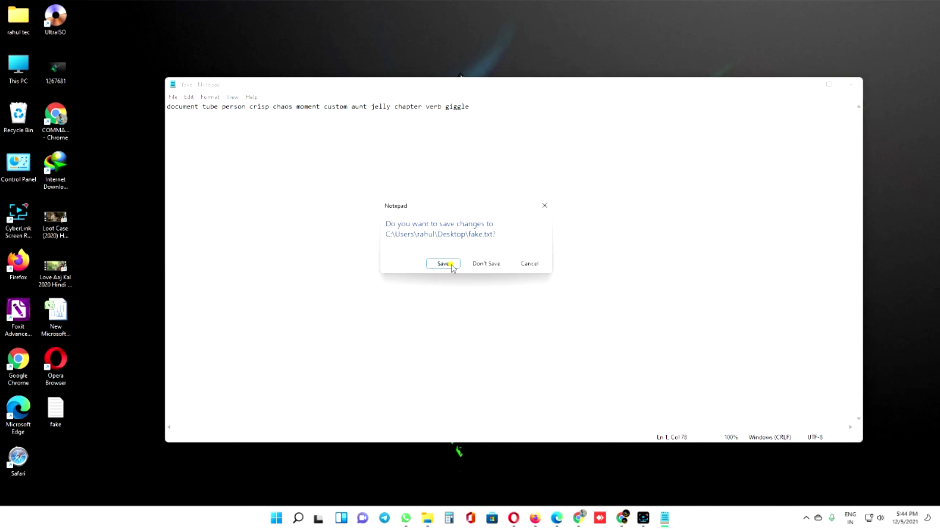
pyautogui.click(442, 263)
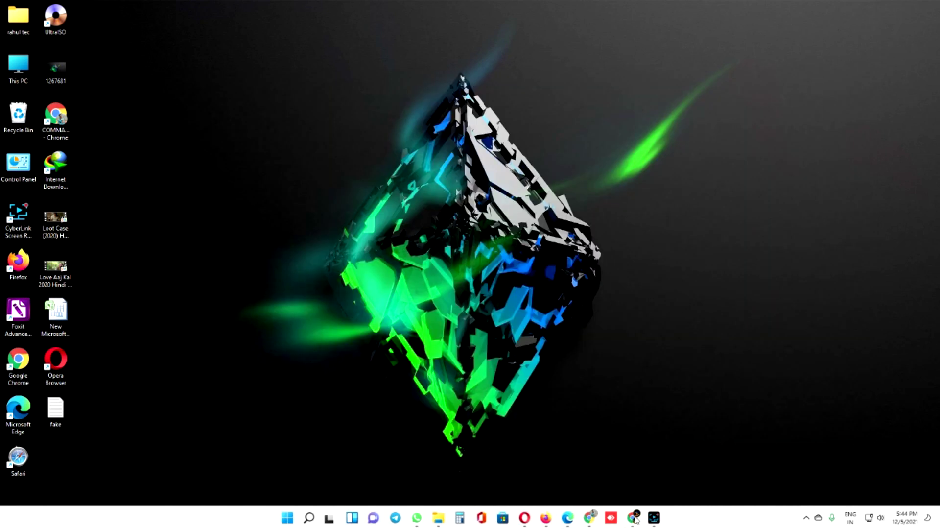
pyautogui.click(569, 518)
# Open the fake file in Notepad beside a smaller browser window for reference.
pyautogui.click(430, 310)
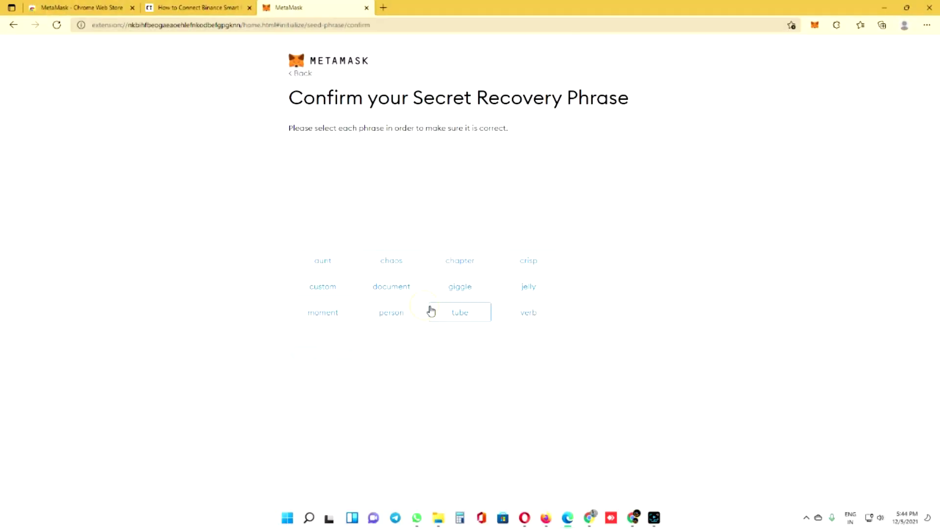
pyautogui.doubleClick(728, 14)
pyautogui.click(58, 416)
pyautogui.doubleClick(59, 415)
pyautogui.moveTo(430, 88); pyautogui.dragTo(279, 58)
pyautogui.moveTo(704, 407); pyautogui.dragTo(353, 499)
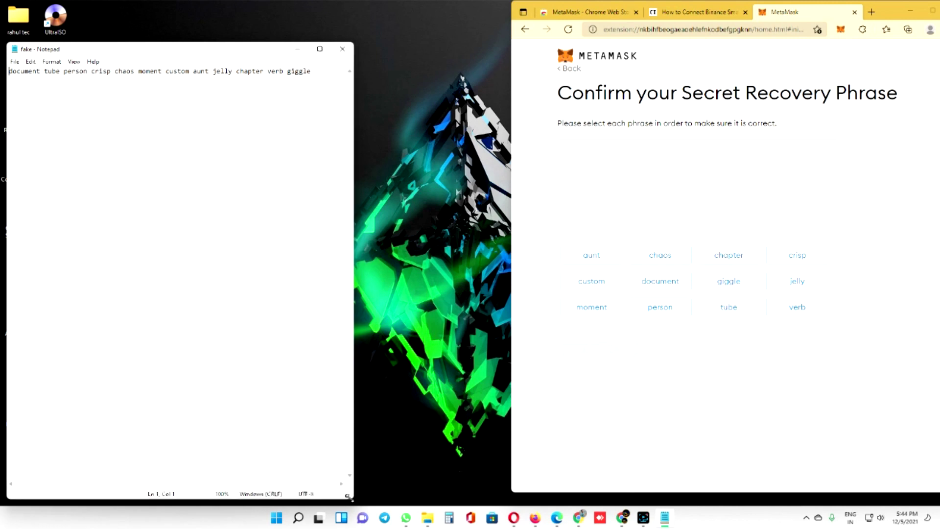
# Select the first six recovery phrase words in their correct order.
pyautogui.click(655, 289)
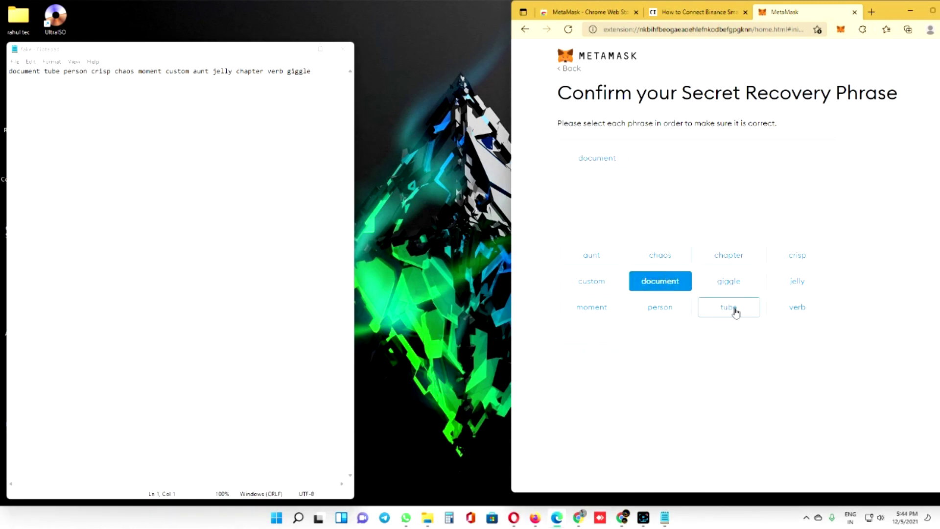
pyautogui.click(734, 309)
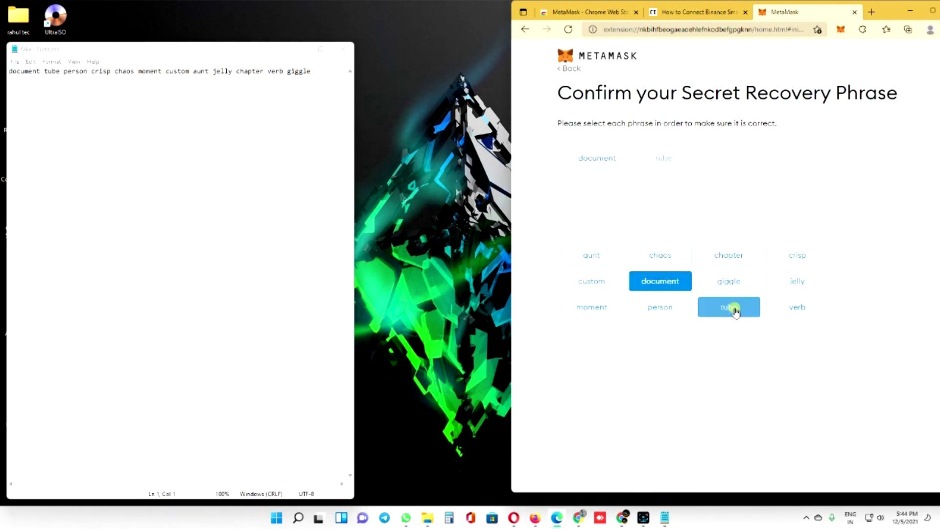
pyautogui.click(660, 306)
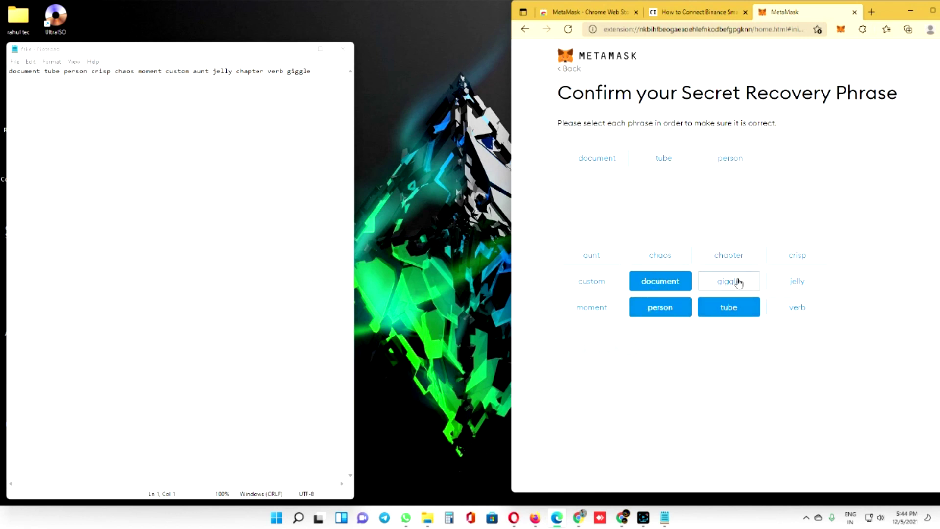
pyautogui.click(799, 264)
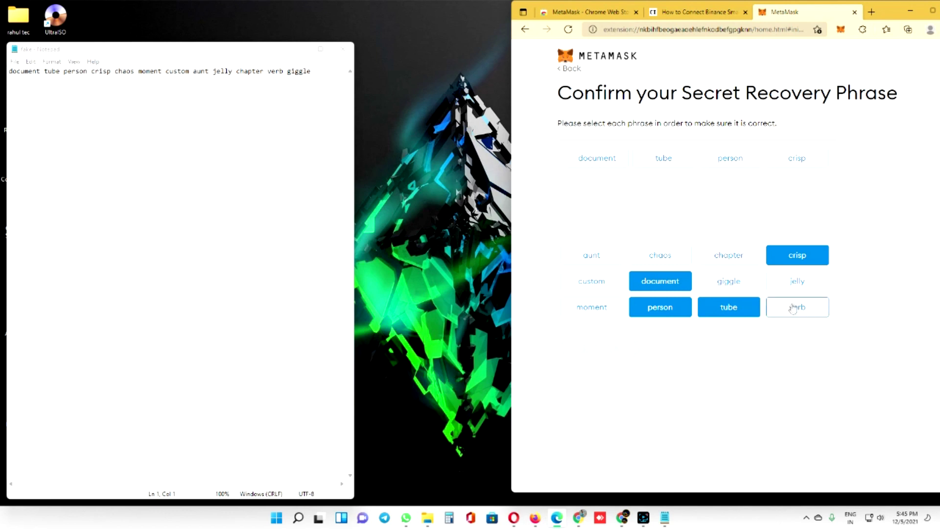
pyautogui.click(665, 261)
pyautogui.click(607, 309)
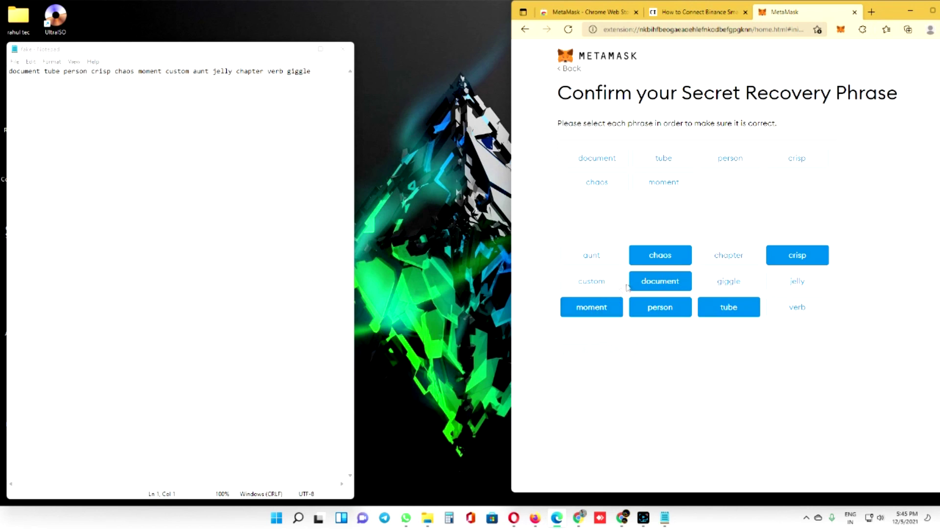
# Select the remaining six words, confirm the phrase, and finish setup to open Account 1.
pyautogui.click(605, 280)
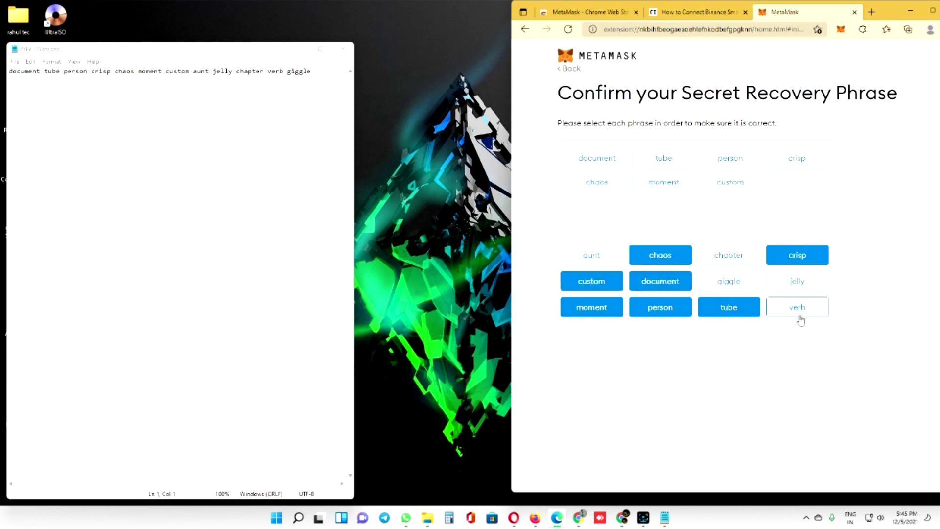
pyautogui.click(595, 255)
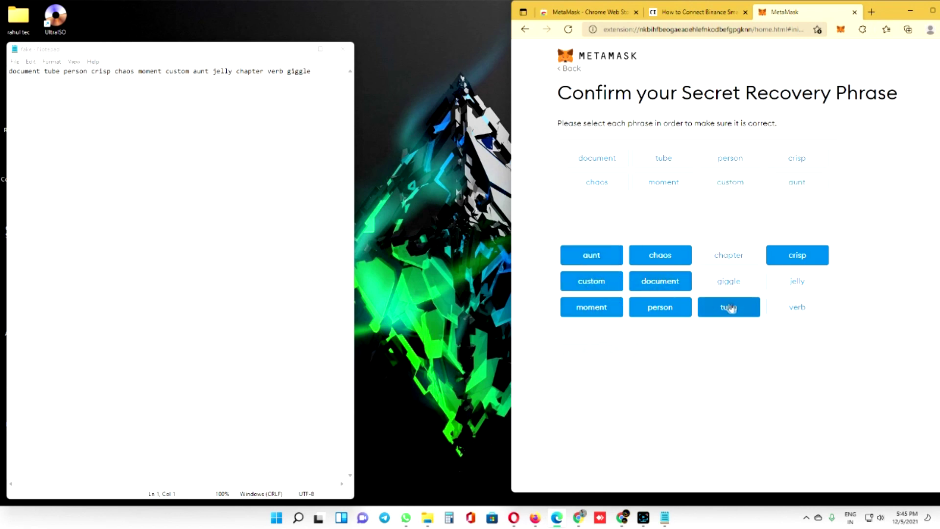
pyautogui.click(795, 281)
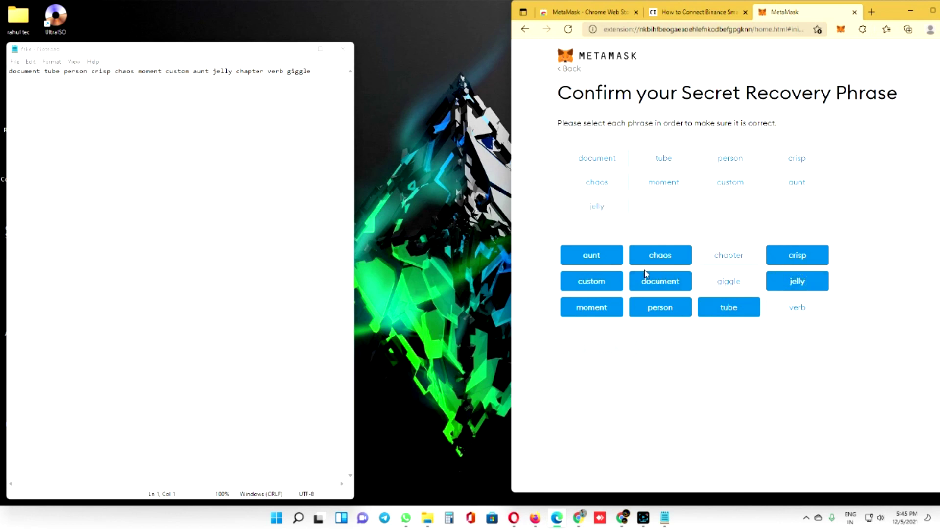
pyautogui.click(732, 261)
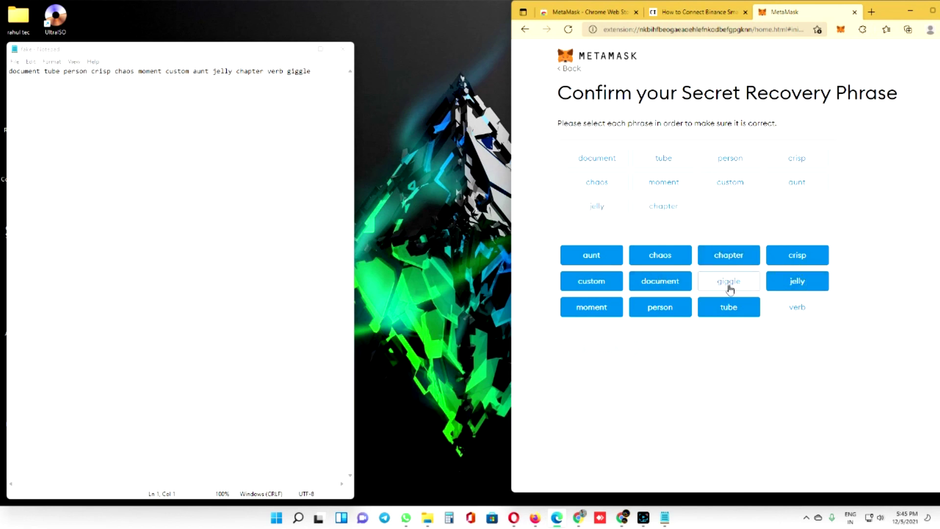
pyautogui.click(797, 307)
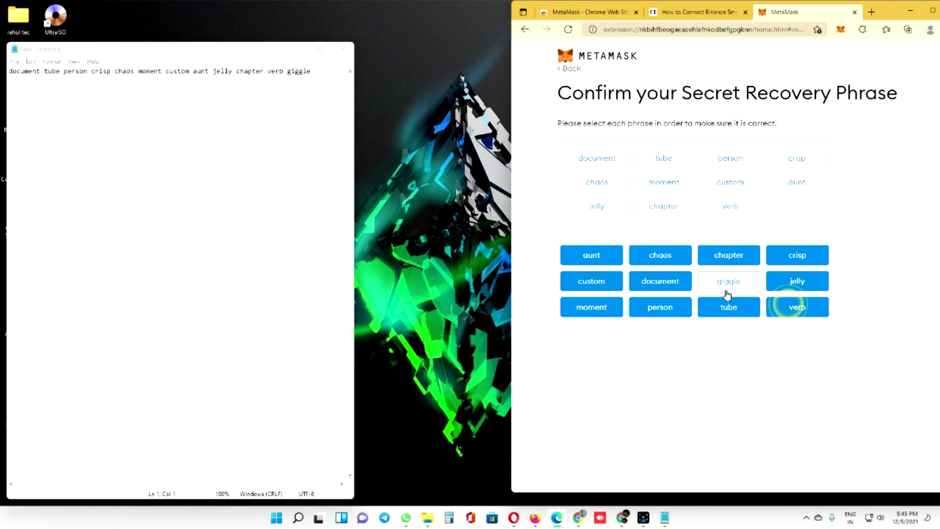
pyautogui.click(721, 284)
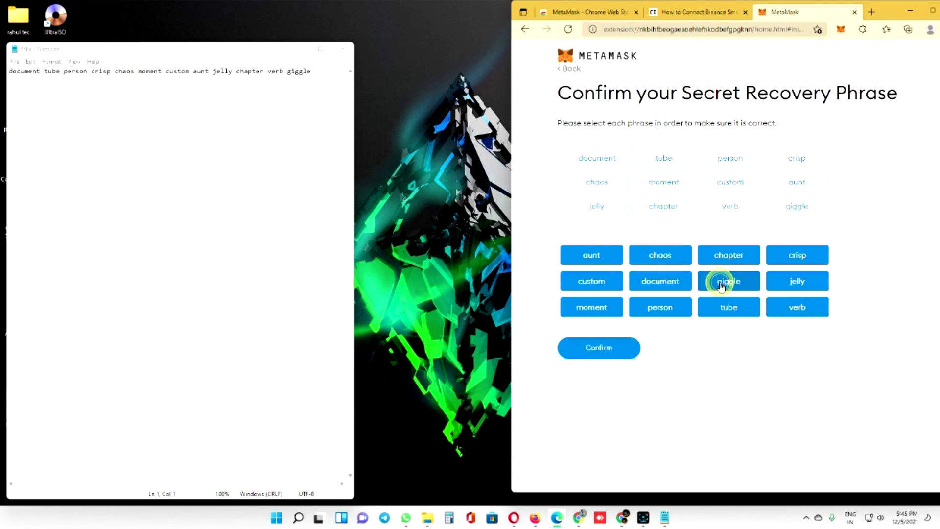
pyautogui.click(620, 349)
pyautogui.click(621, 348)
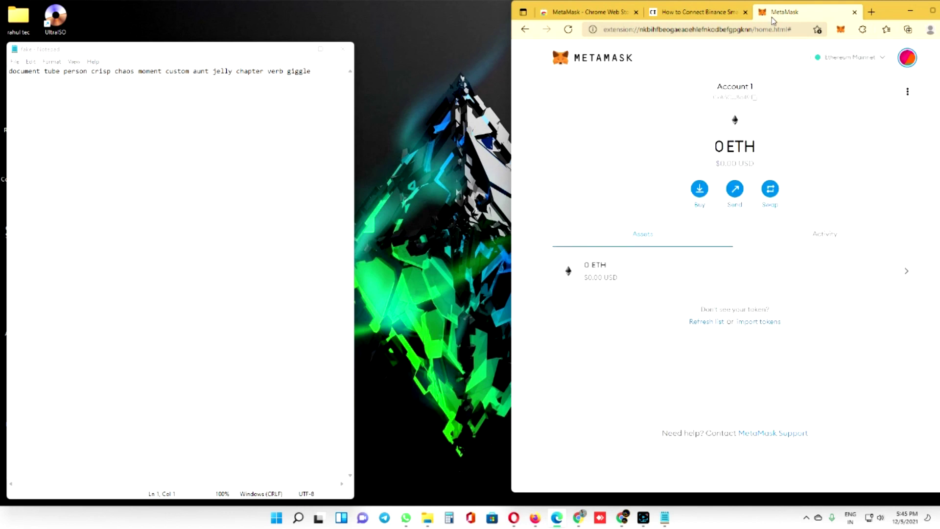
# Find the Binance Smart Chain Mainnet Settings in the tutorial and select the network name 'Smart Chain' to copy.
pyautogui.doubleClick(896, 10)
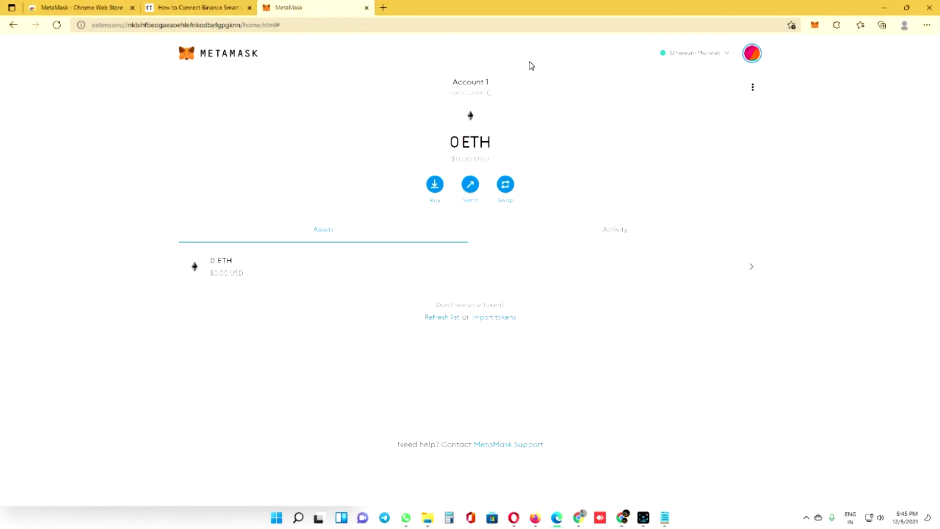
pyautogui.click(199, 11)
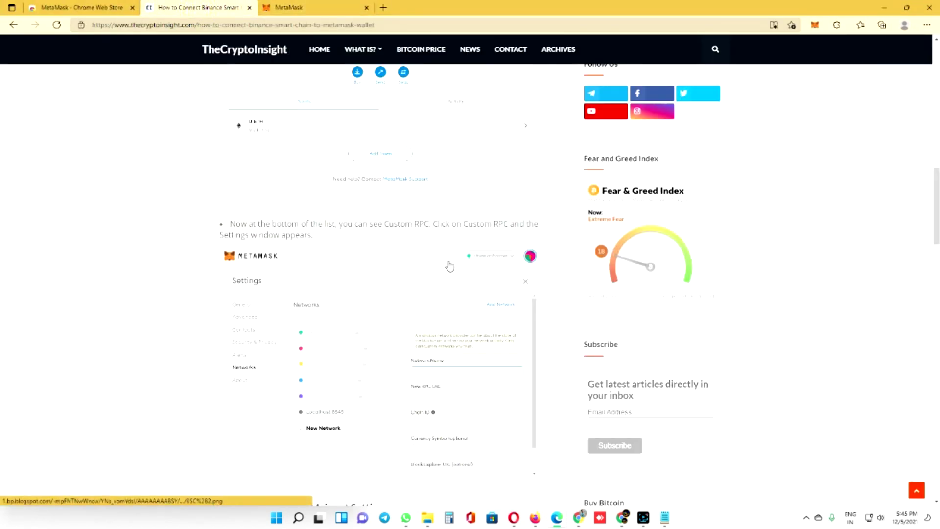
pyautogui.scroll(-4, 390, 246)
pyautogui.scroll(5, 391, 246)
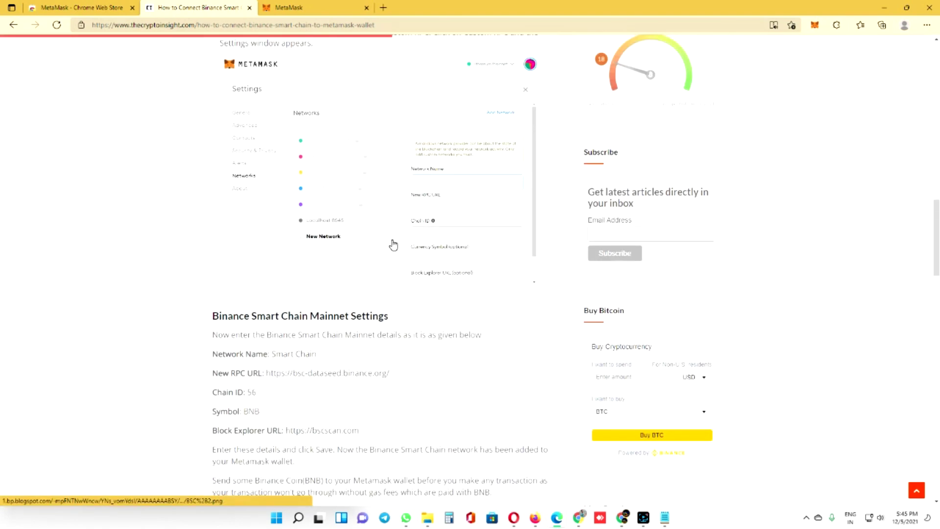
pyautogui.scroll(-8, 379, 224)
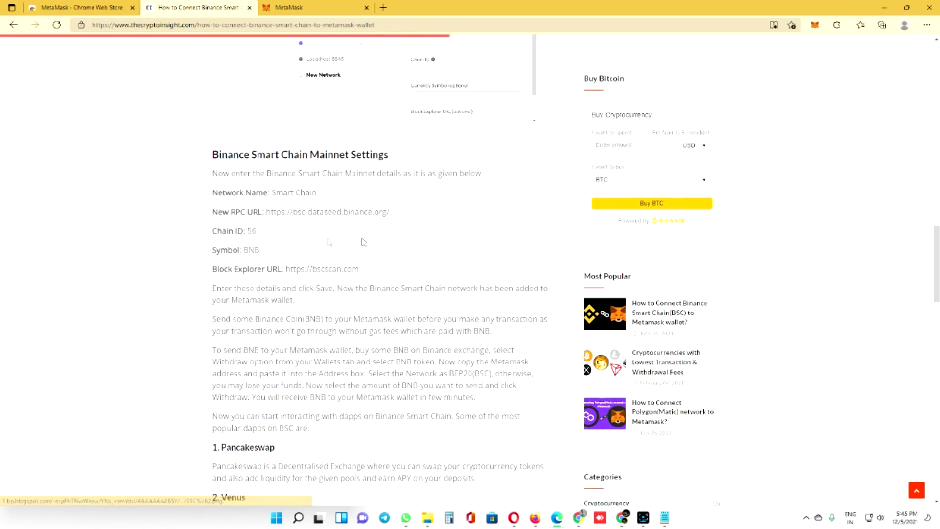
pyautogui.moveTo(213, 155); pyautogui.dragTo(391, 170)
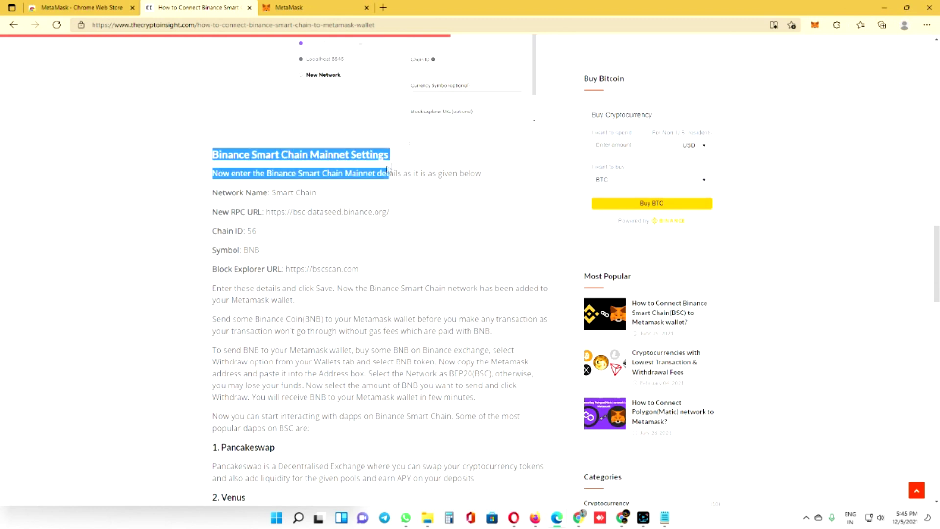
pyautogui.click(345, 192)
pyautogui.moveTo(273, 192); pyautogui.dragTo(337, 194)
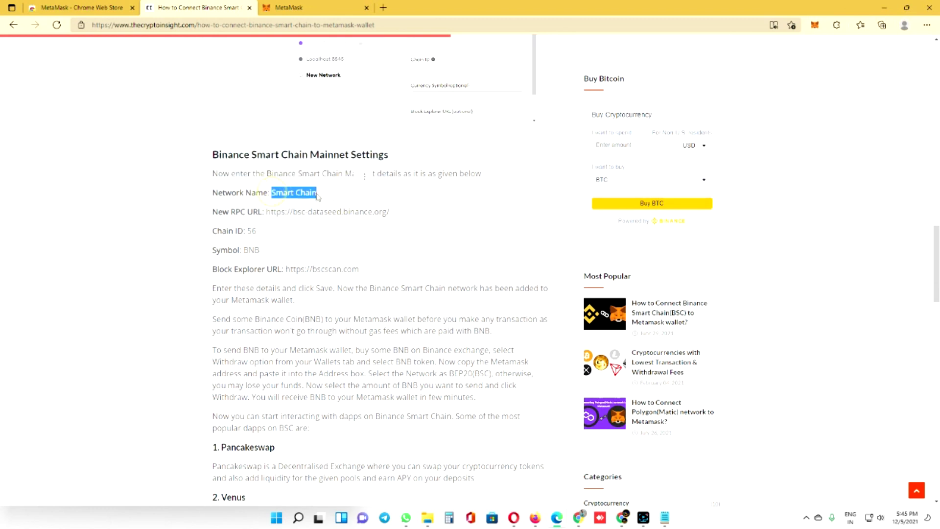
pyautogui.rightClick(306, 195)
# Start adding a new MetaMask network and paste 'Smart Chain' as its network name.
pyautogui.click(319, 202)
pyautogui.click(299, 6)
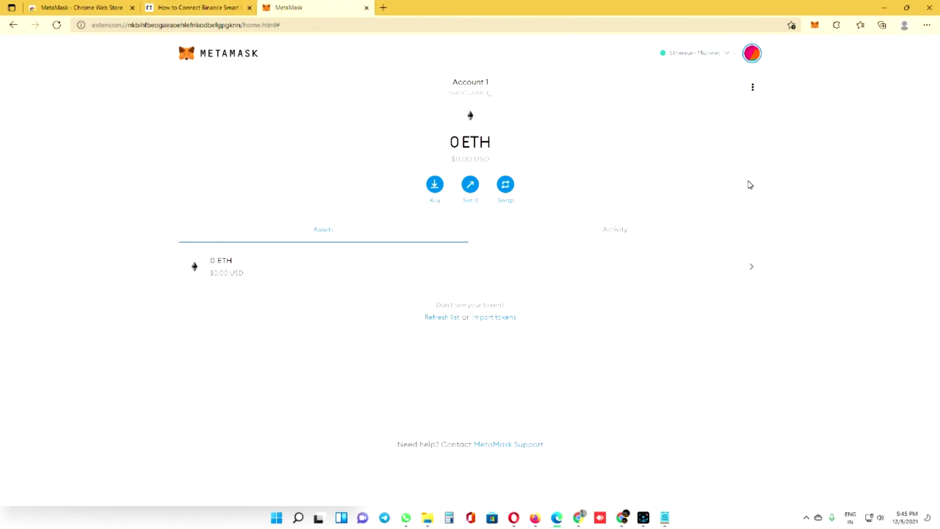
pyautogui.click(715, 54)
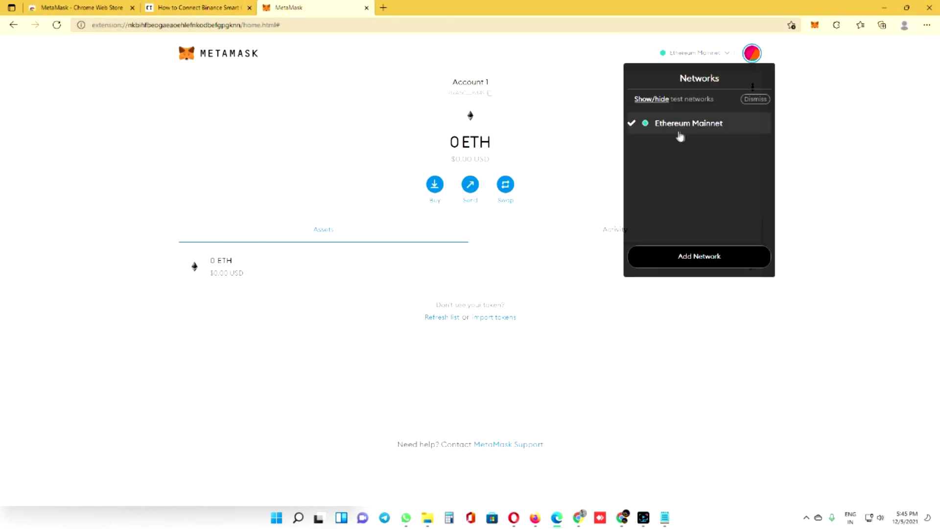
pyautogui.click(682, 256)
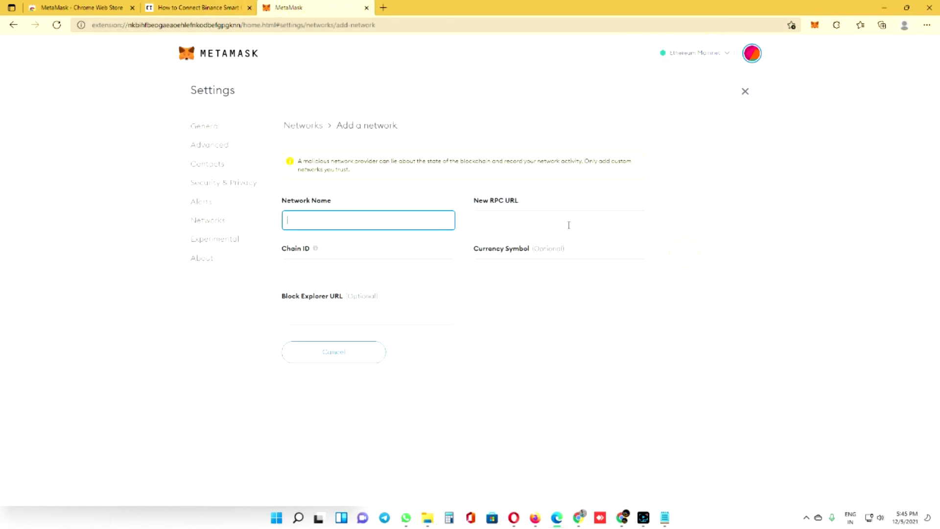
pyautogui.rightClick(355, 226)
pyautogui.click(387, 334)
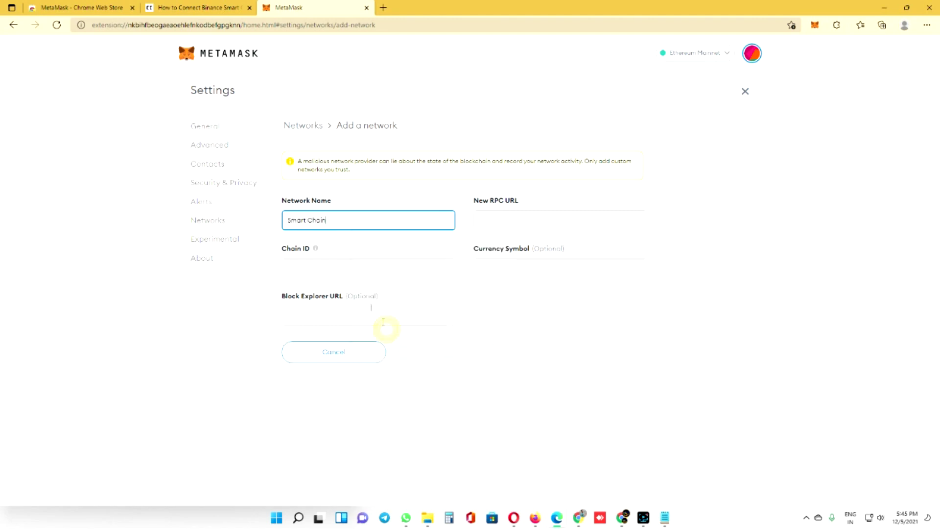
pyautogui.click(181, 7)
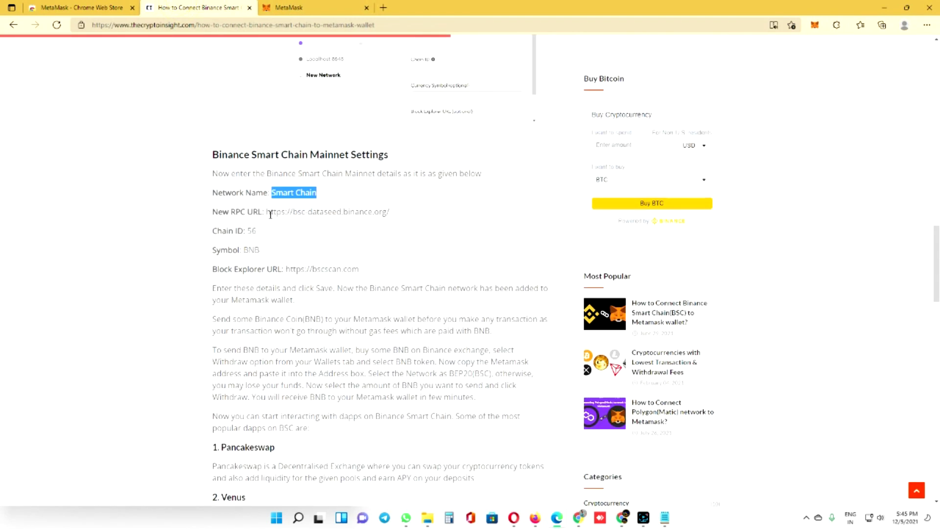
pyautogui.moveTo(265, 211); pyautogui.dragTo(390, 212)
pyautogui.rightClick(384, 220)
pyautogui.click(398, 220)
pyautogui.hotkey('ctrl', 'Tab')
pyautogui.click(533, 224)
pyautogui.rightClick(533, 224)
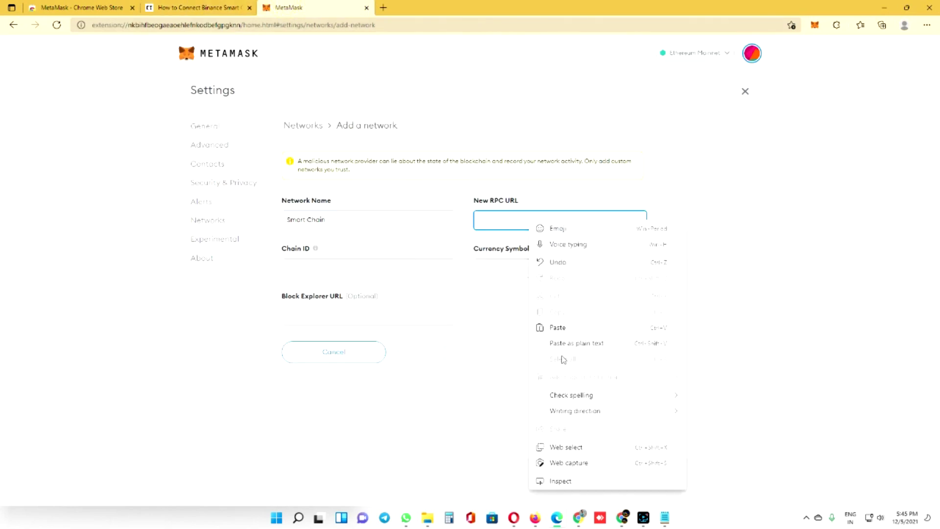
pyautogui.click(565, 333)
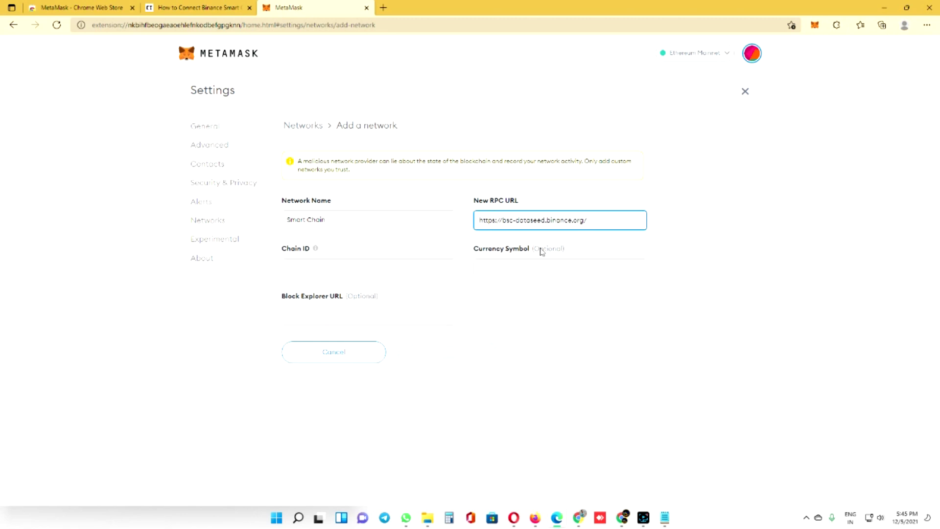
# Set chain ID 56 and currency symbol BNB, then save the Smart Chain network.
pyautogui.click(386, 267)
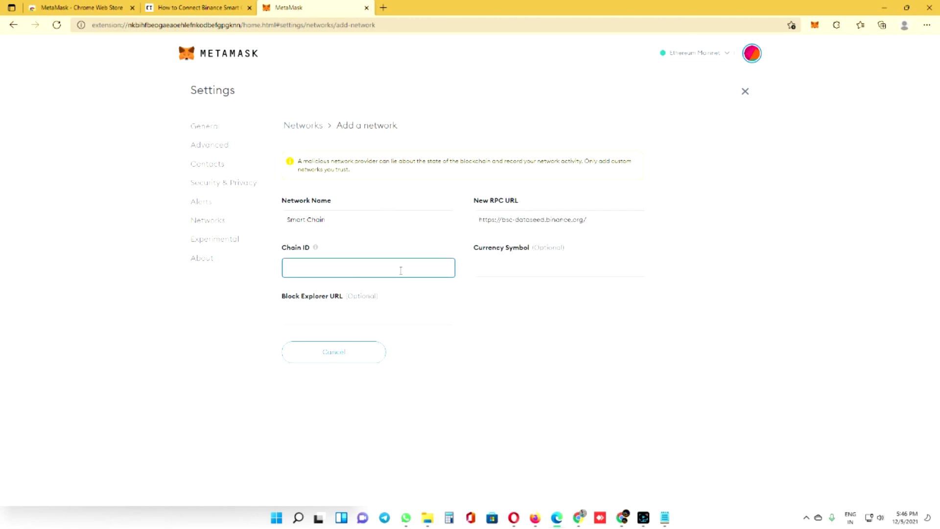
pyautogui.write('56')
pyautogui.press('Tab')
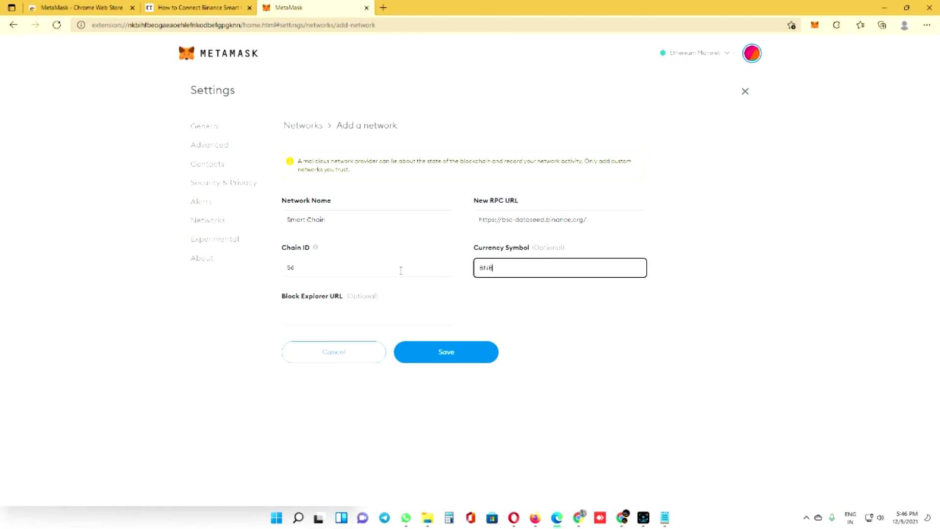
pyautogui.click(446, 351)
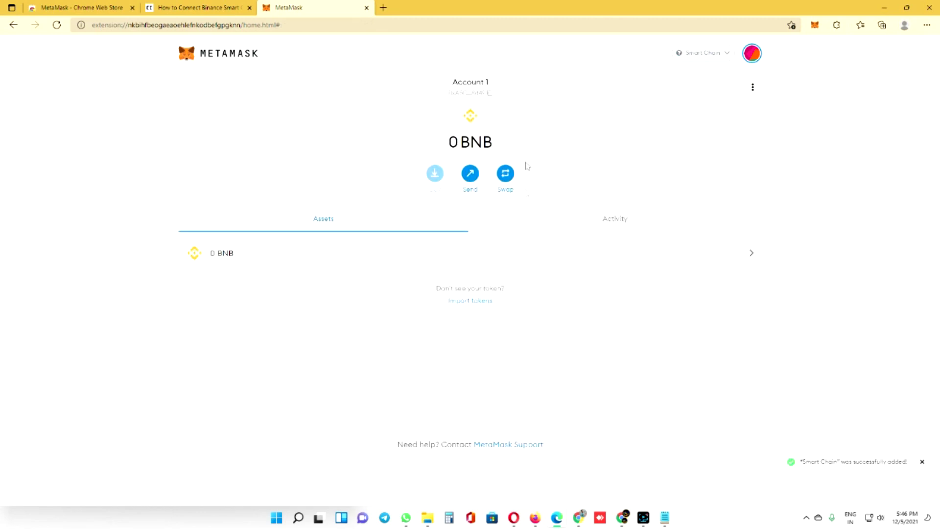
# Check the 0 BNB balance, then return to the MetaMask Chrome Web Store page.
pyautogui.click(618, 139)
pyautogui.click(196, 7)
pyautogui.click(84, 7)
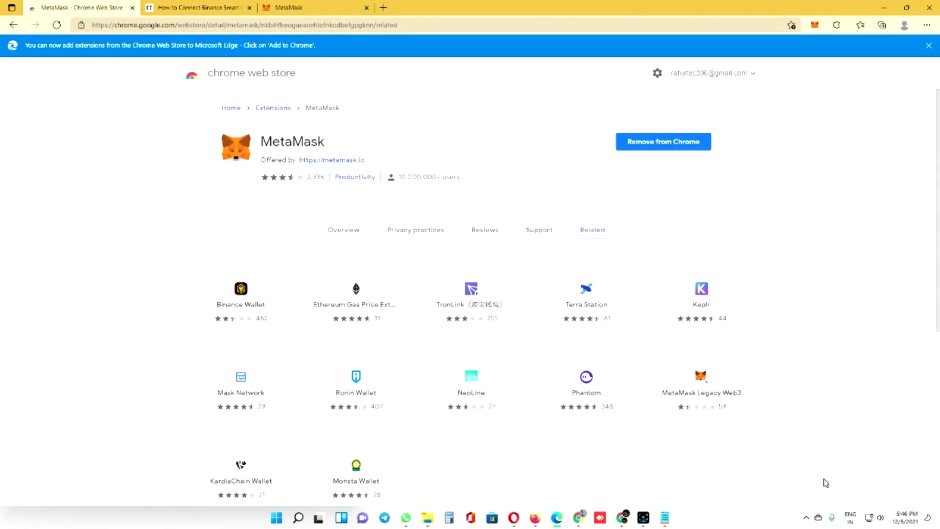
pyautogui.click(641, 518)
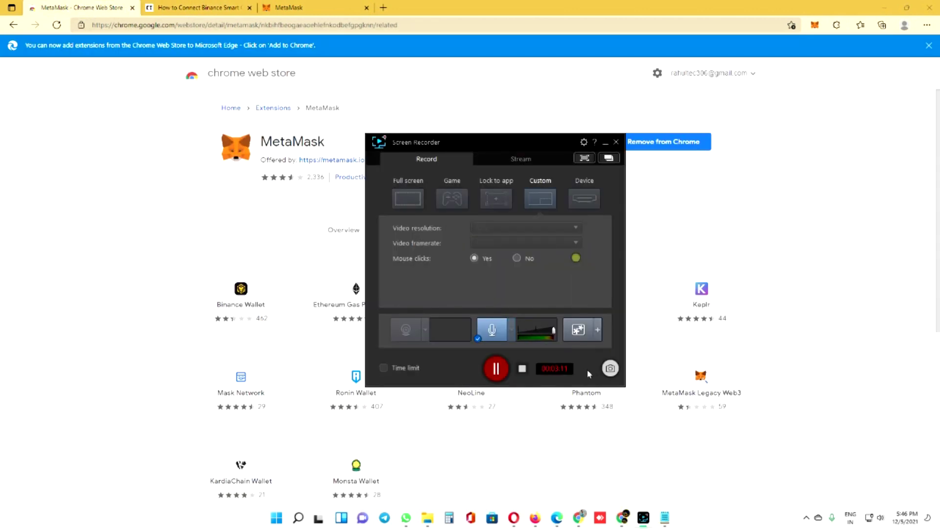